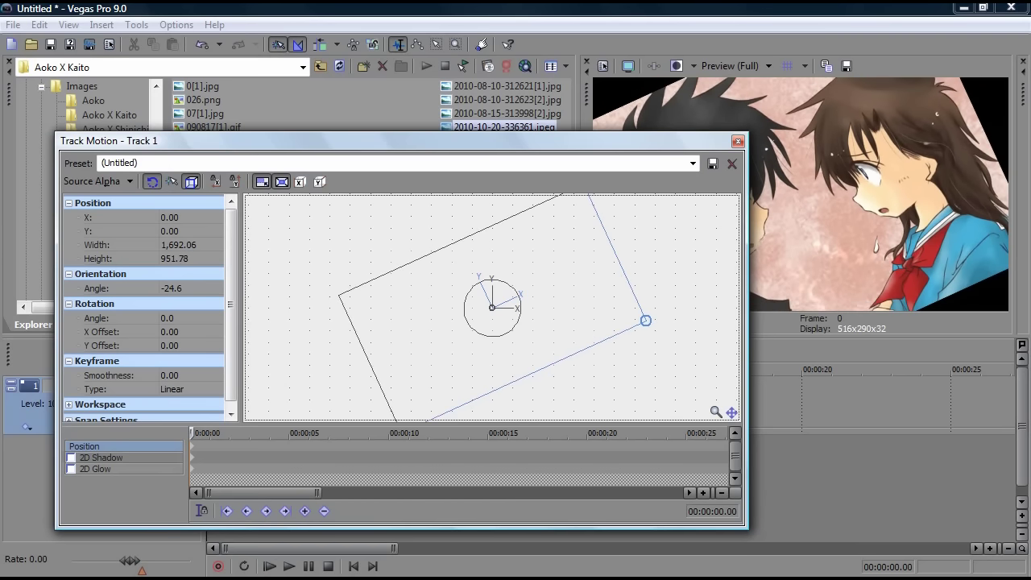
Enlarge the tilted track 1 frame in Track Motion to about 1,799 × 1,012
left_click_drag(645, 320, 655, 321)
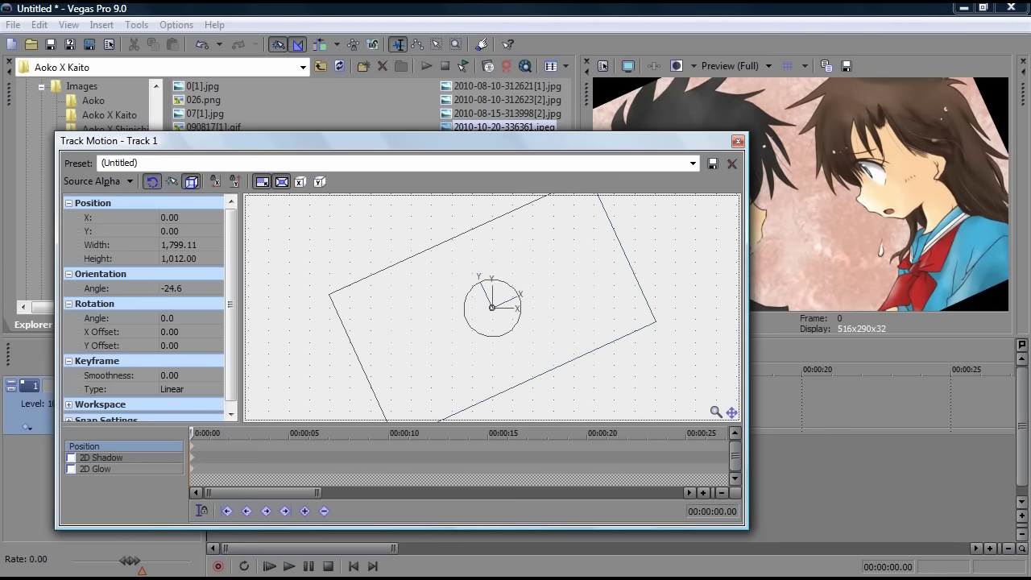
left_click(737, 141)
left_click(345, 400)
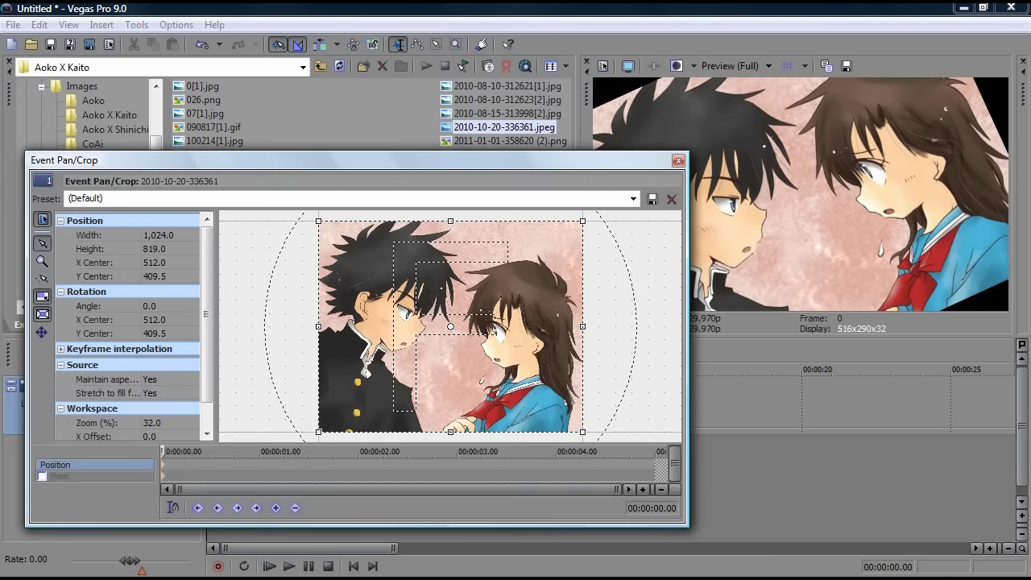
left_click(634, 198)
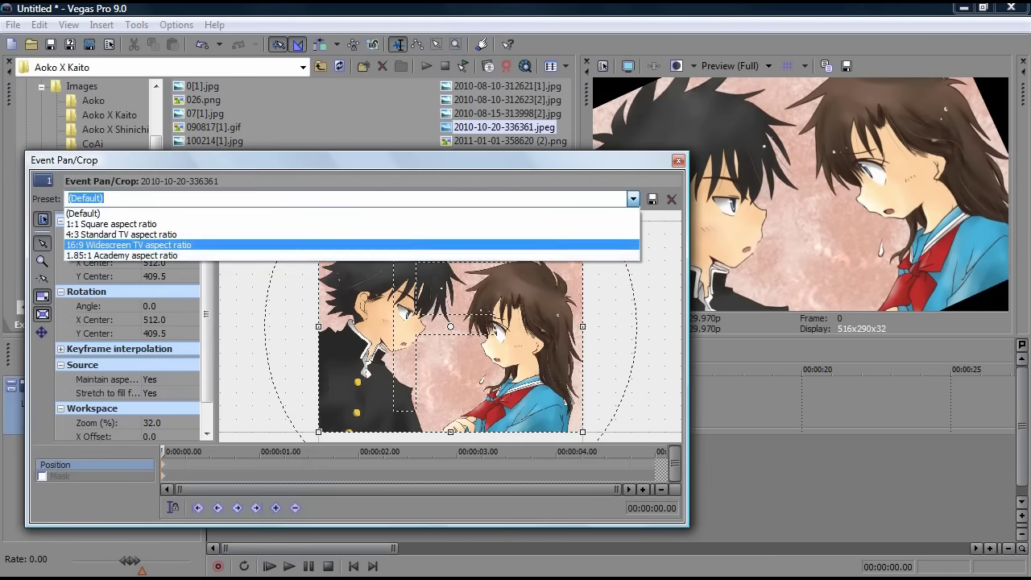
left_click(129, 245)
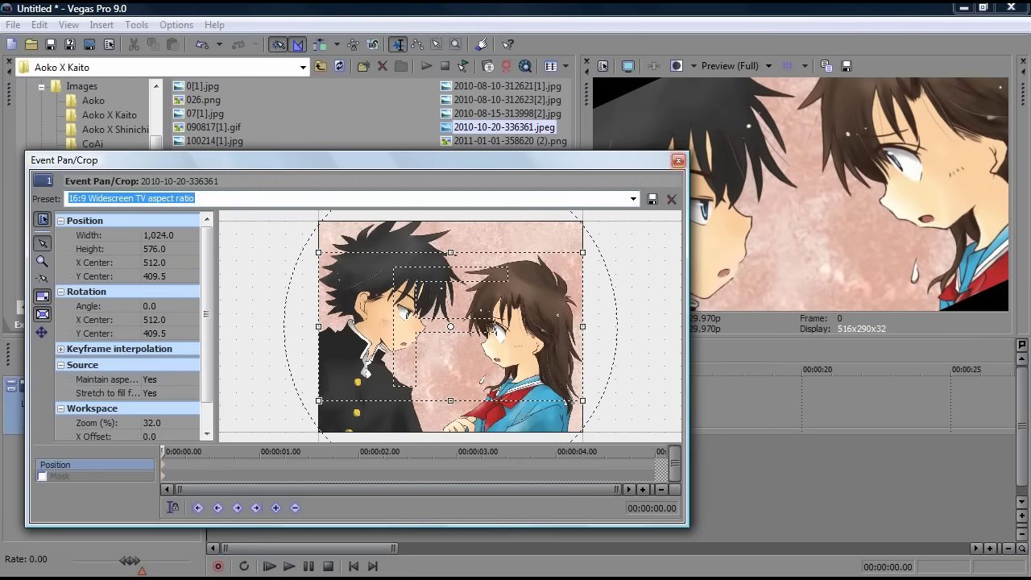
left_click(678, 160)
Scale track 1 in Track Motion to about 1,622 × 912
left_click(136, 384)
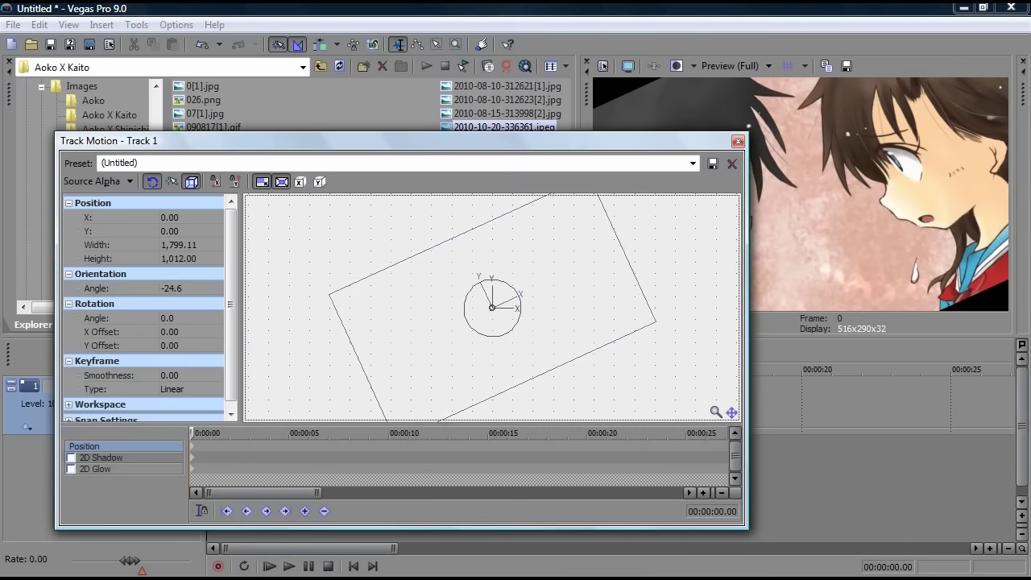
left_click_drag(656, 319, 639, 320)
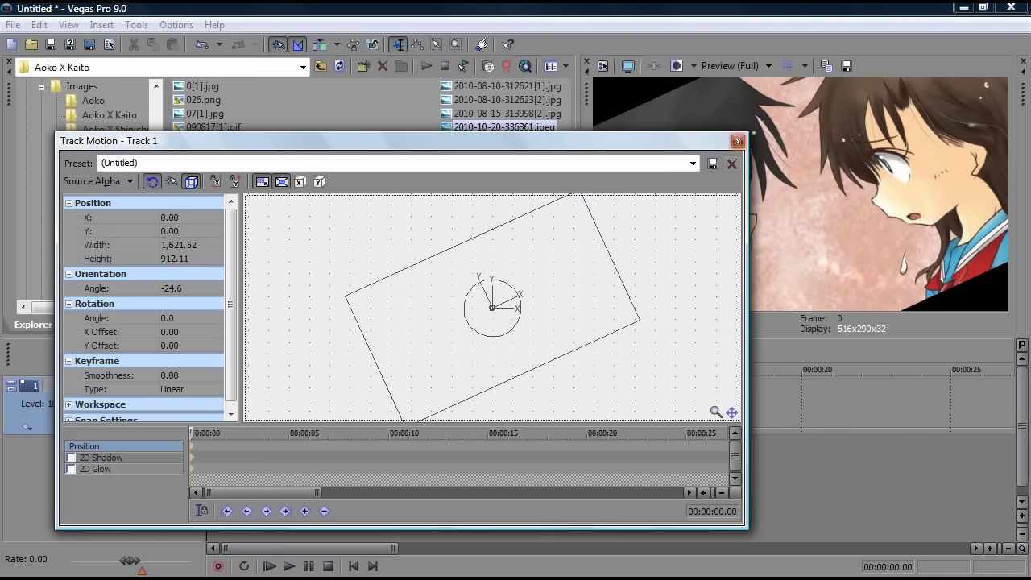
left_click(737, 141)
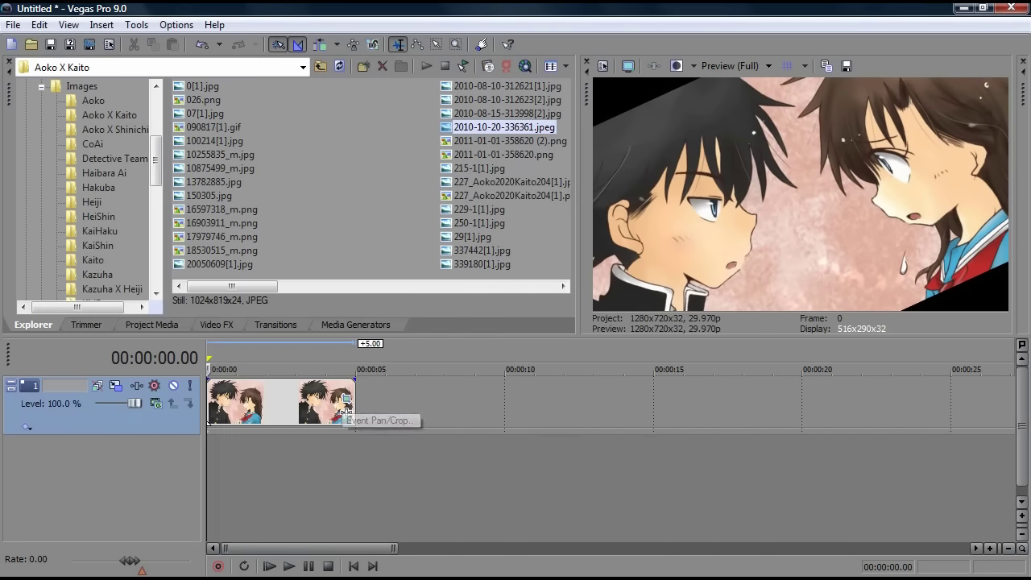
Apply the Cookie Cutter effect with the Square, Center, White Border preset to the image event on track 1
left_click(217, 325)
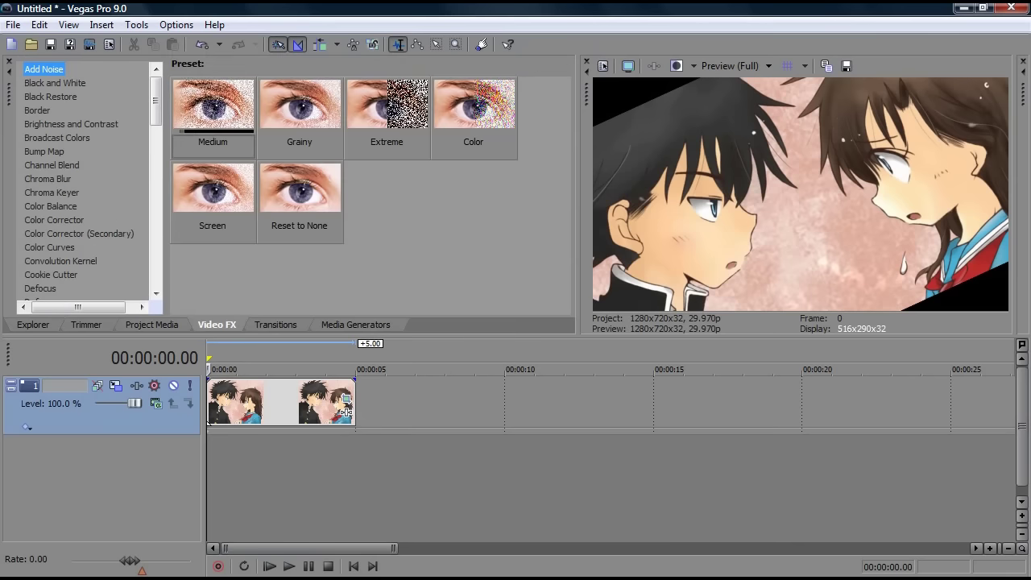
left_click(51, 274)
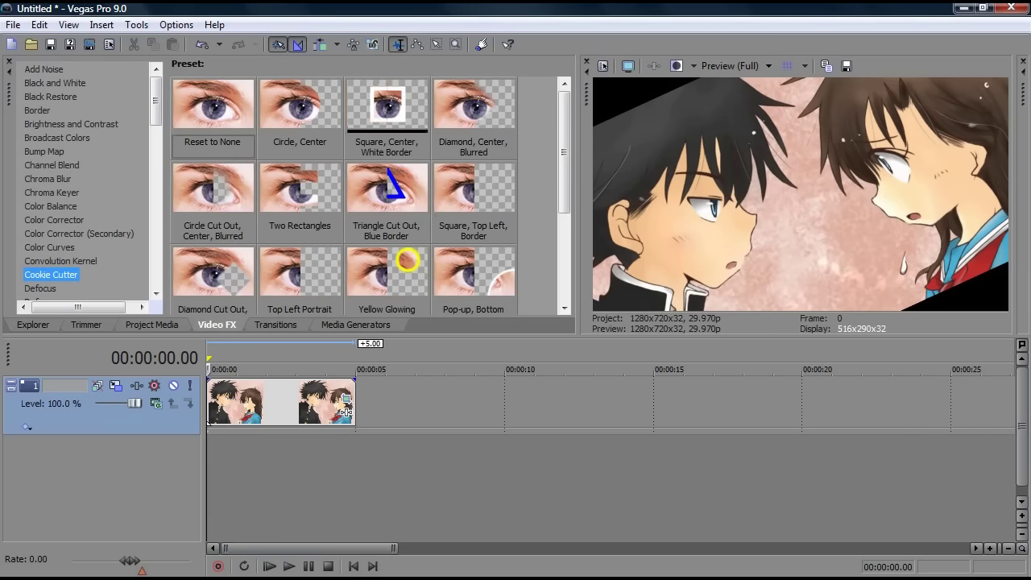
left_click(388, 111)
left_click_drag(387, 111, 282, 402)
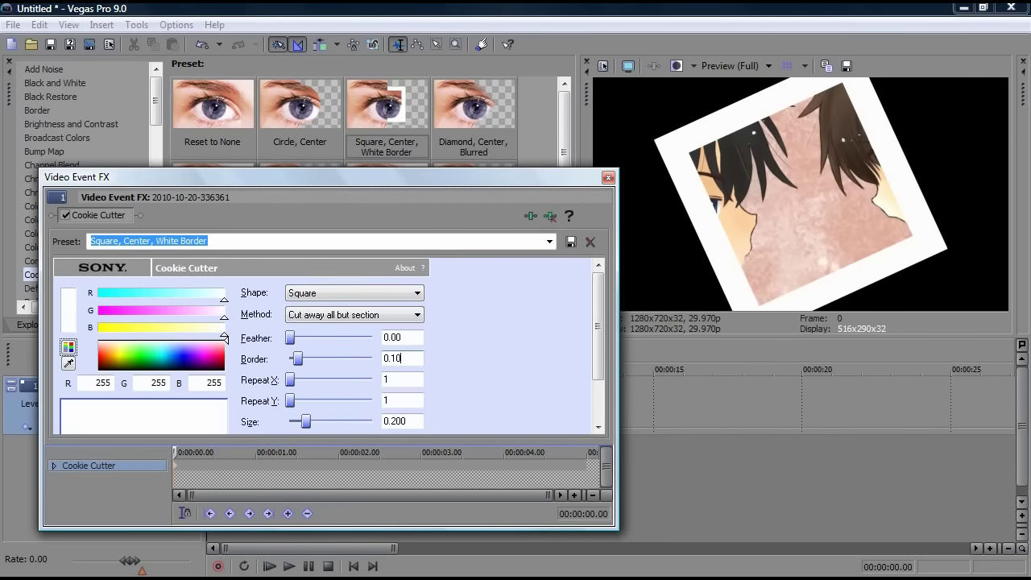
Set the Cookie Cutter's Border to 0.03, Repeat X to 10 and Size to 0.450
key("Return")
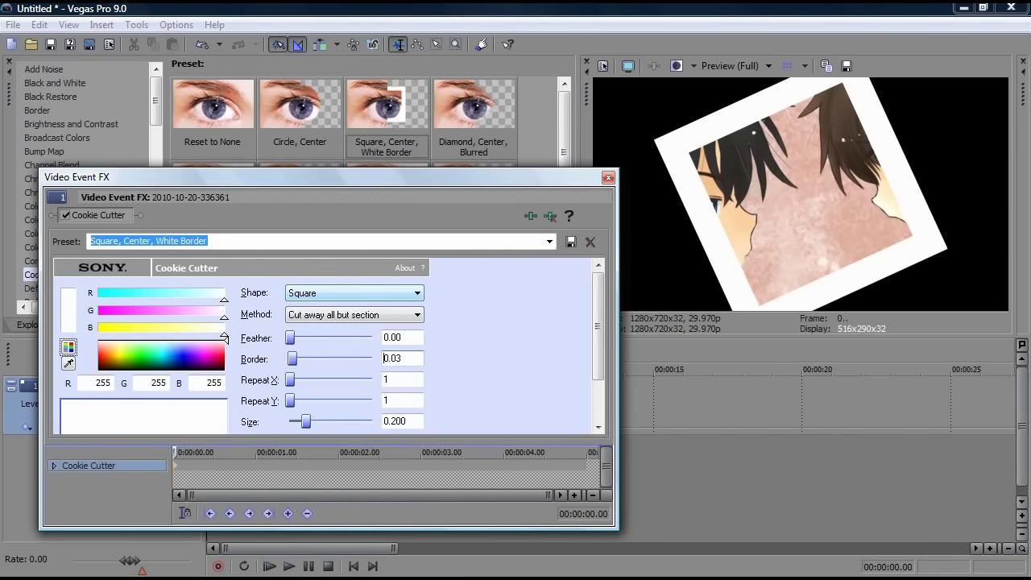
scroll(144, 381, "down", 2)
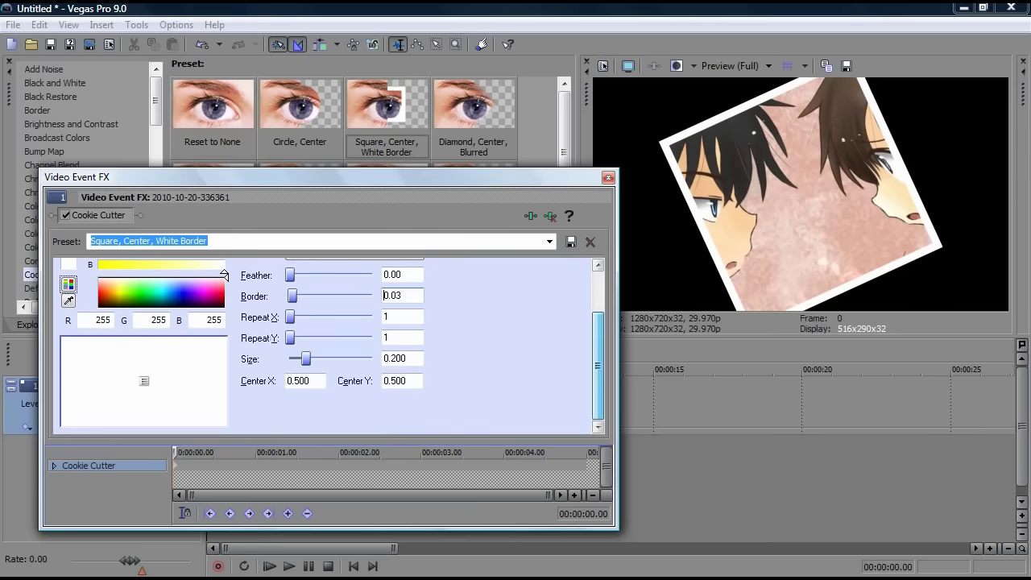
left_click_drag(290, 317, 372, 316)
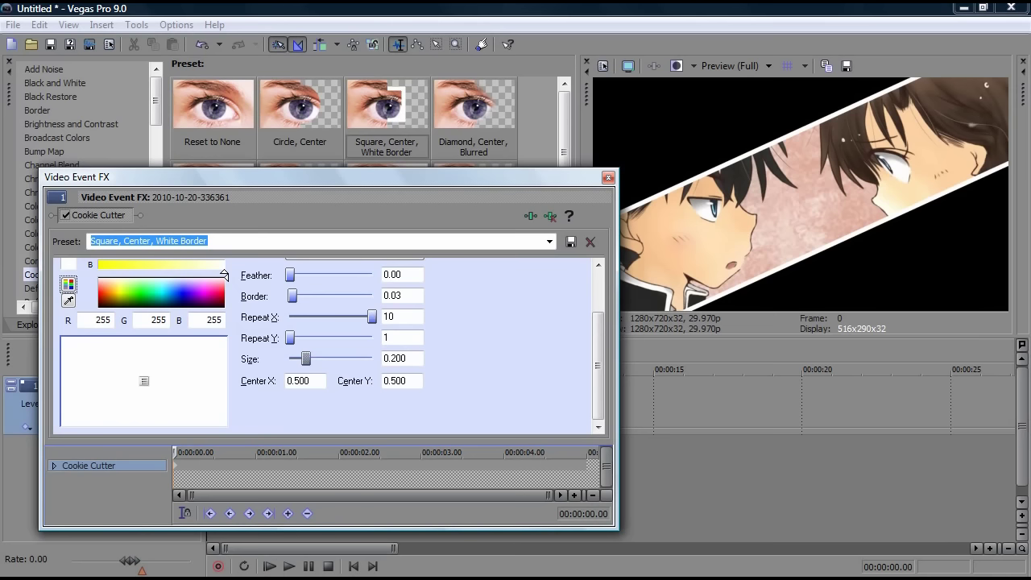
left_click_drag(306, 358, 326, 358)
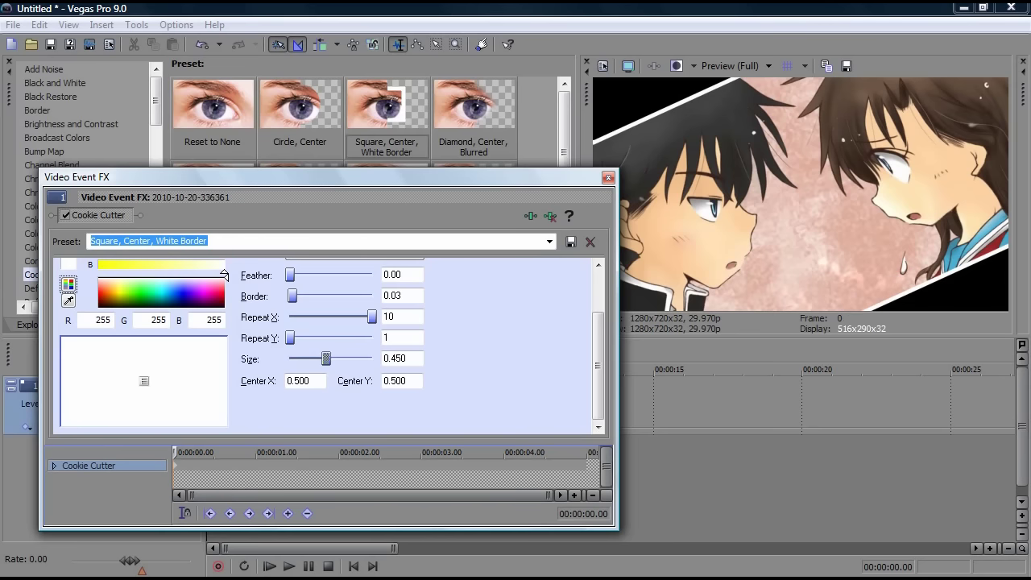
Animate the Cookie Cutter to open from minimum Size at the start to 0.450 at 00:00:00.04
mouse_move(178, 452)
left_mouse_down()
mouse_move(251, 452)
mouse_move(174, 452)
mouse_move(208, 452)
mouse_move(197, 452)
left_mouse_up()
scroll(174, 463, "up", 2)
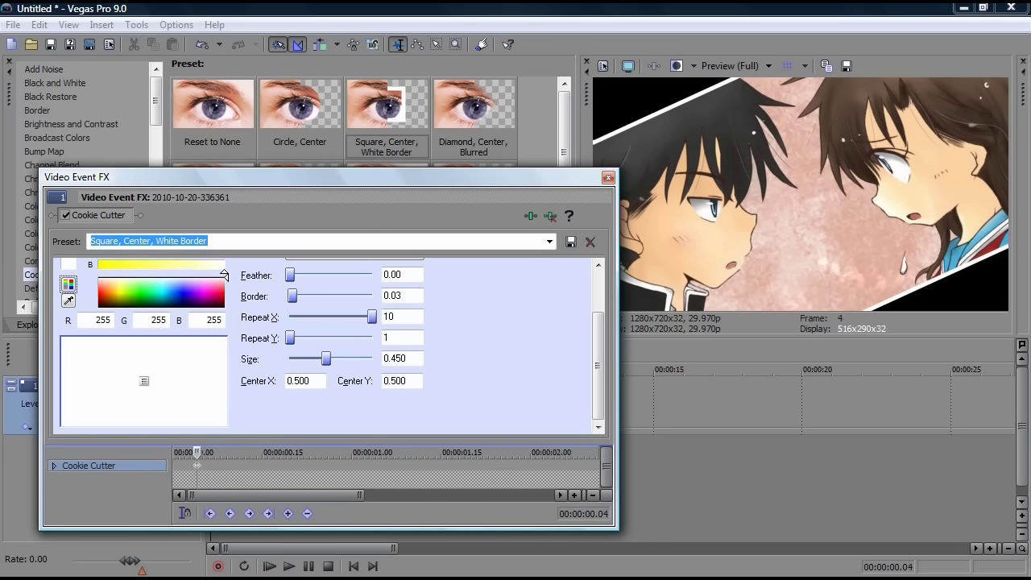
left_click_drag(197, 452, 175, 452)
left_click_drag(326, 358, 290, 358)
left_click(608, 178)
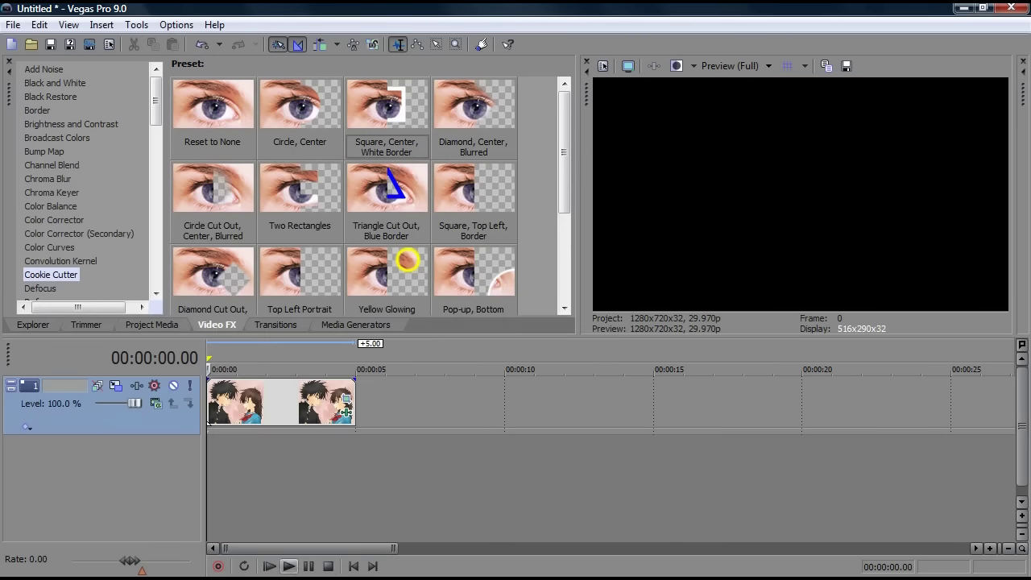
Add a White solid color event on a new track below the image, starting at the beginning of the timeline
left_click(355, 325)
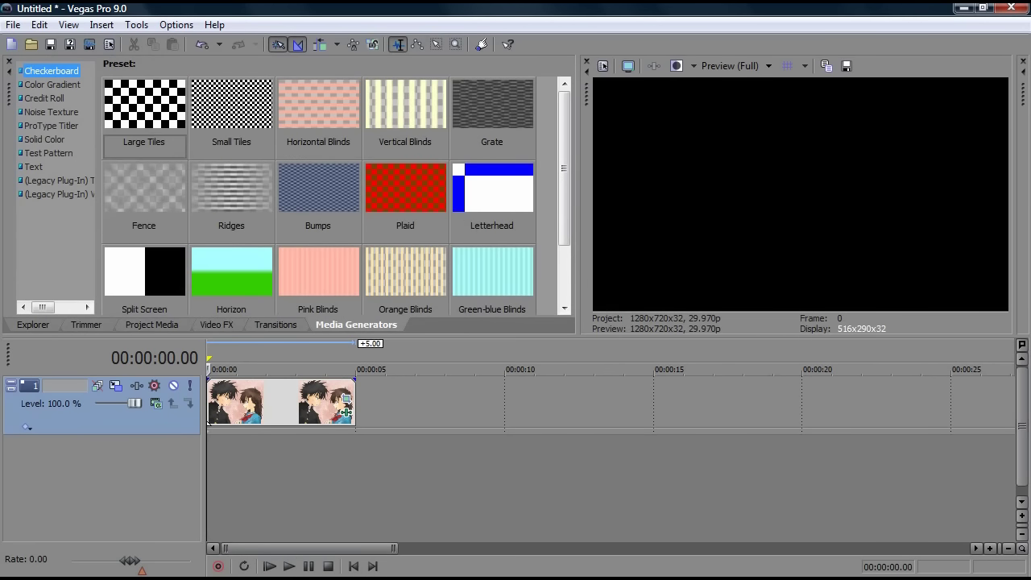
left_click(44, 139)
left_click_drag(145, 105, 219, 461)
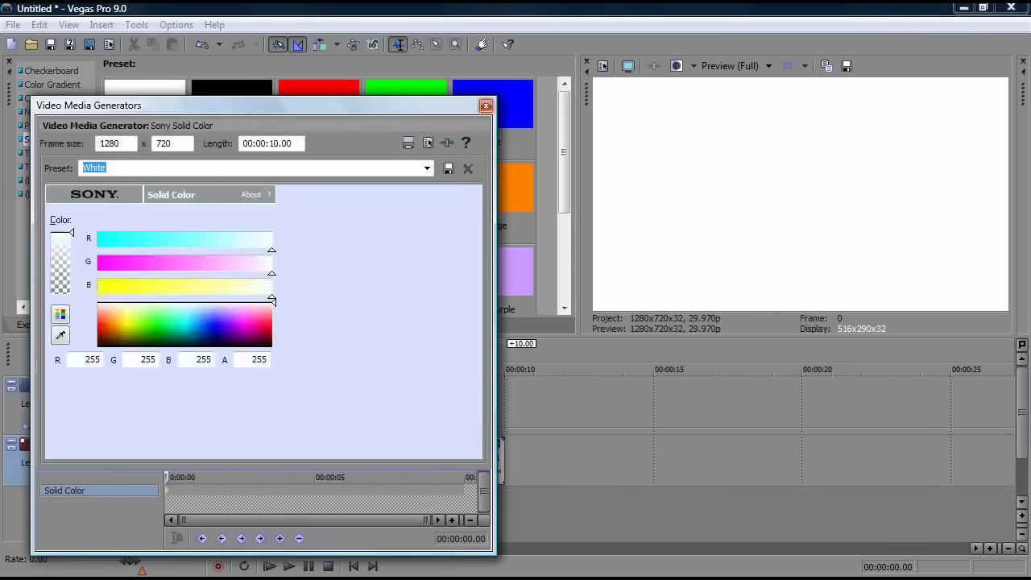
left_click(486, 107)
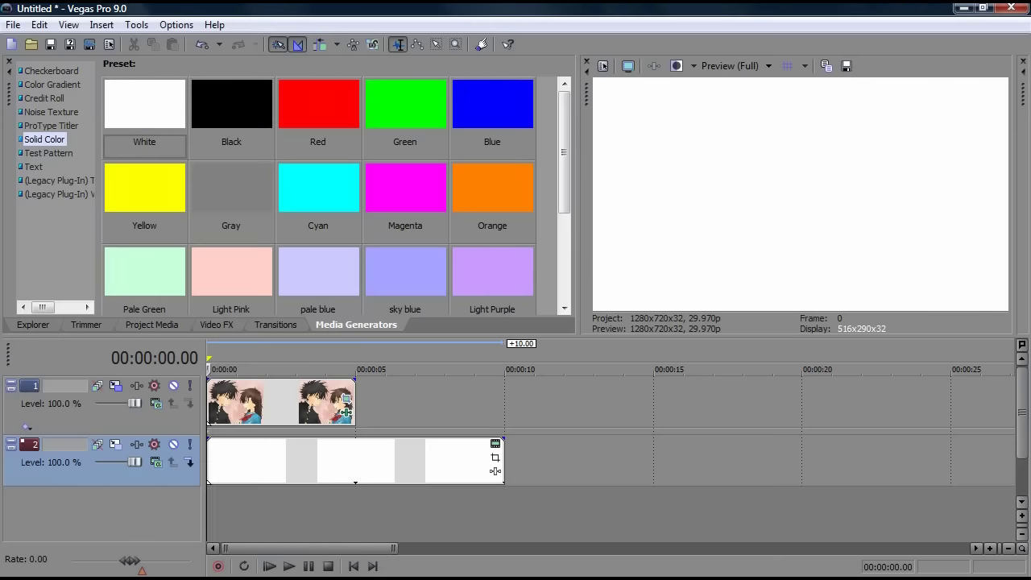
Trim the track 1 image event to end at about 00:00:02.02, with a short fade-out from 00:00:01.21
left_click(347, 399)
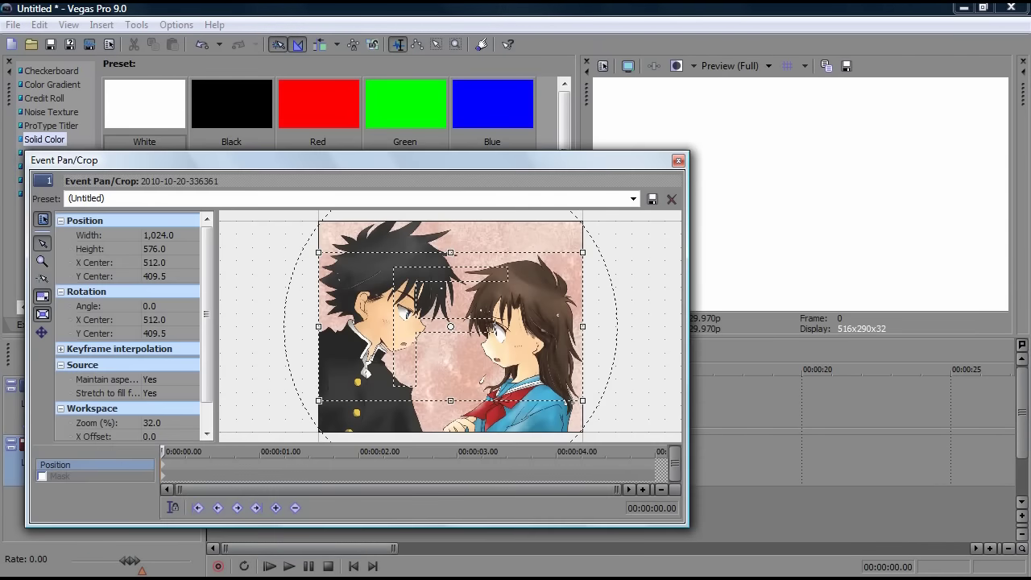
left_click(330, 452)
left_click(678, 160)
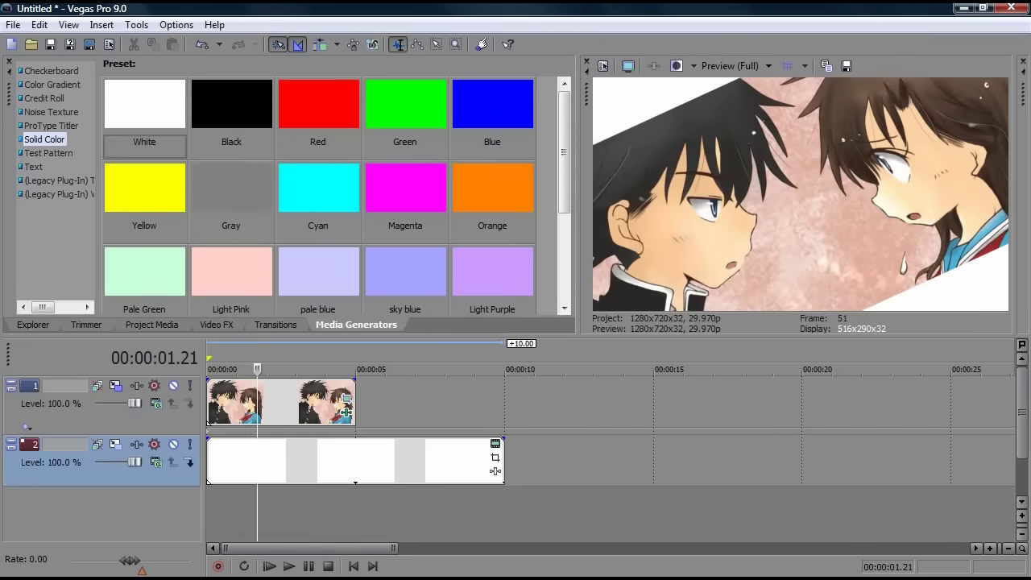
left_click_drag(351, 411, 260, 411)
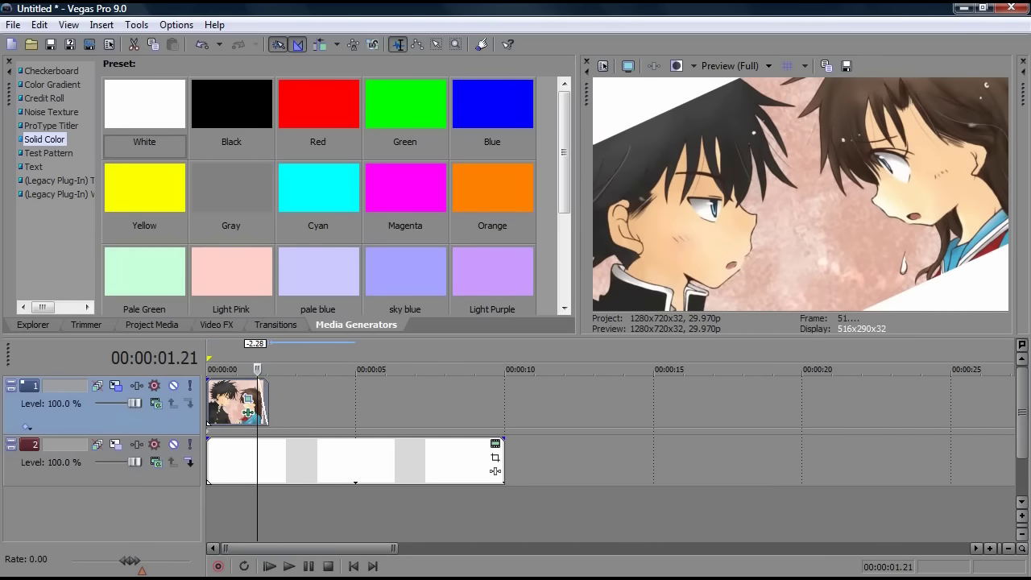
Insert a video track above the white background and place the image tumblr_llw9hvEU4n1qkb779o1_500[1] on it at 00:00:01.21
right_click(39, 451)
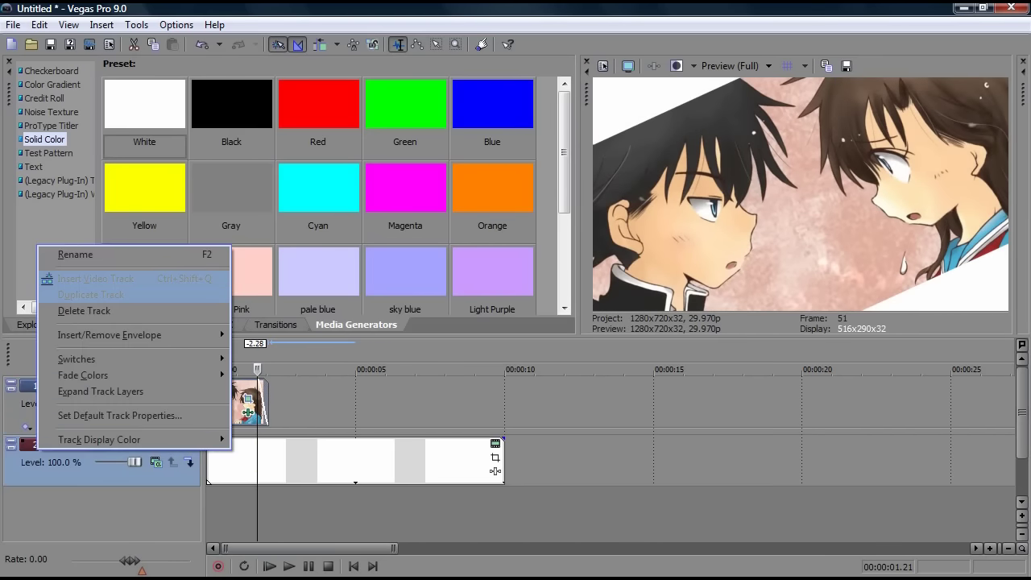
left_click(95, 278)
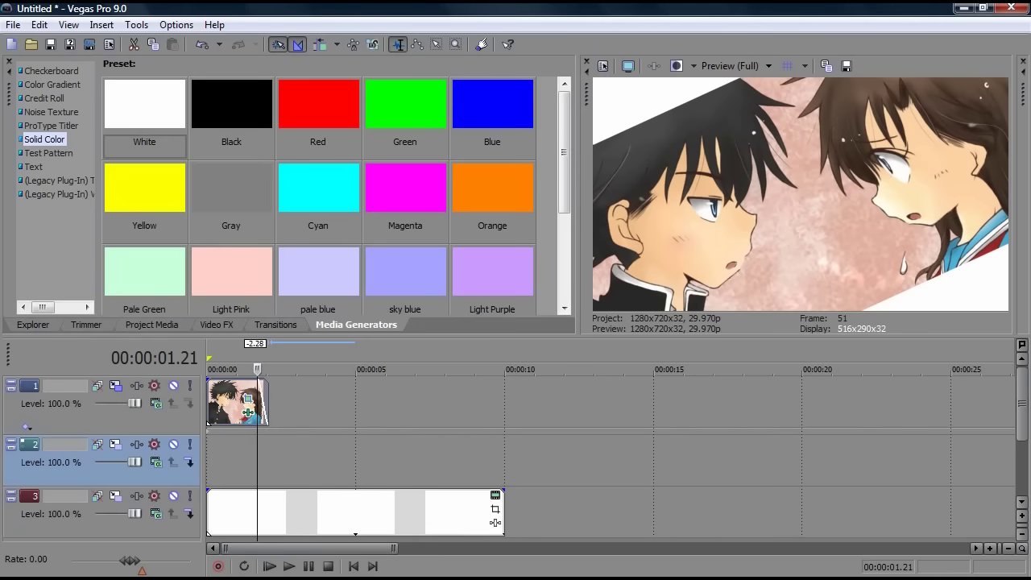
left_click(33, 325)
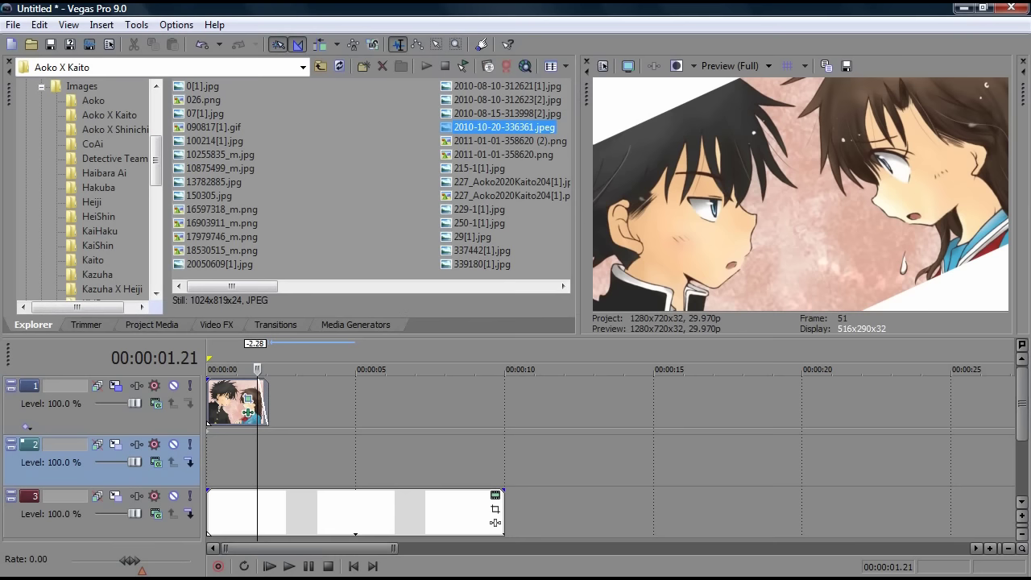
left_click(354, 185)
scroll(370, 185, "right", 1)
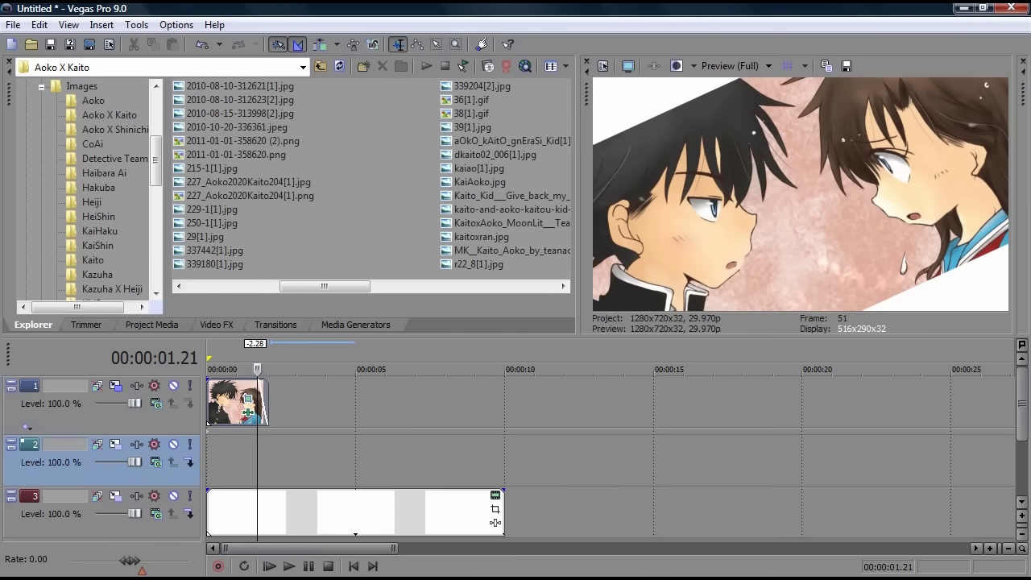
scroll(371, 177, "right", 3)
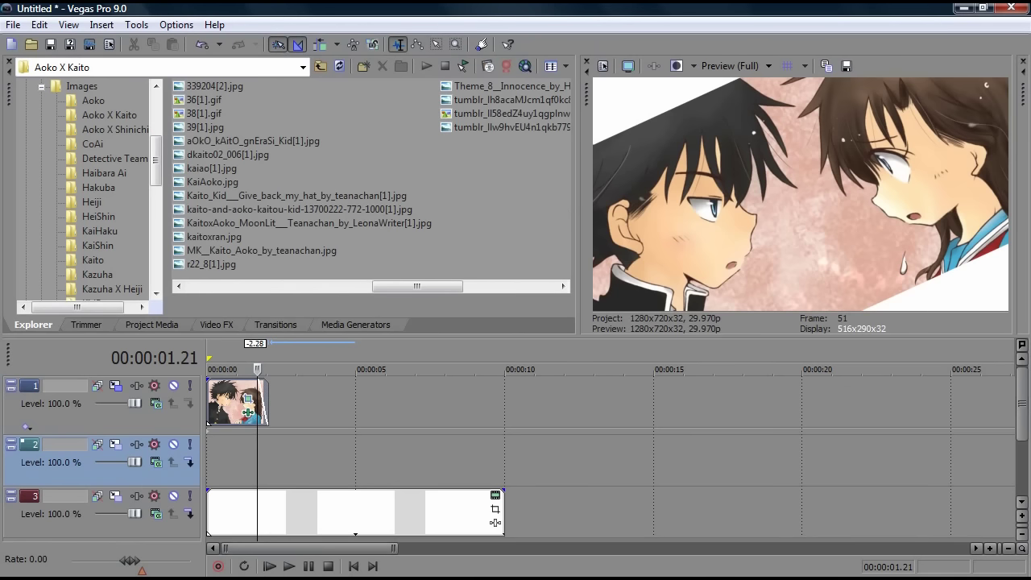
left_click_drag(508, 128, 261, 461)
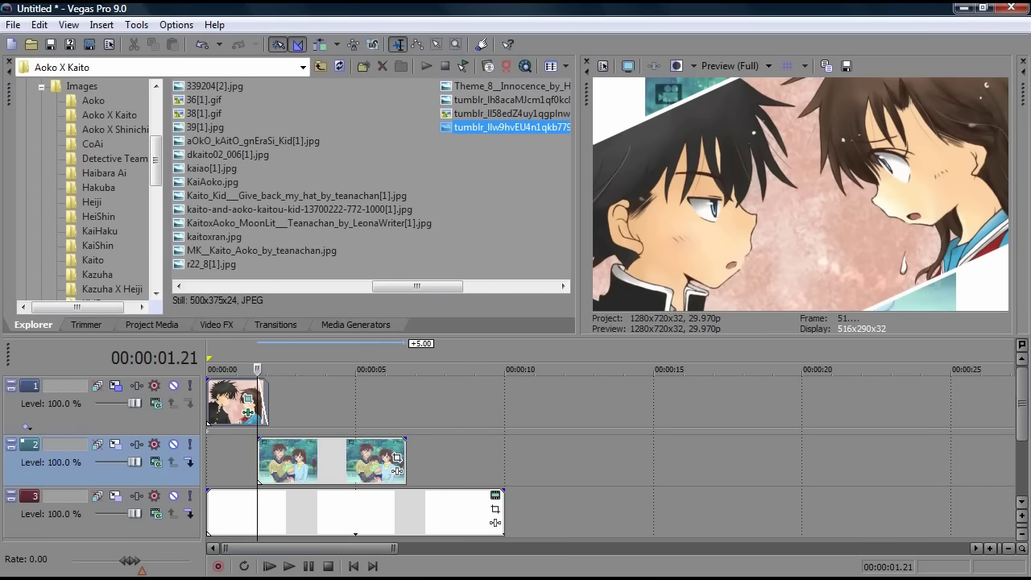
Crop the new image event on track 2 to the 16:9 Widescreen TV aspect ratio preset
left_click(268, 462)
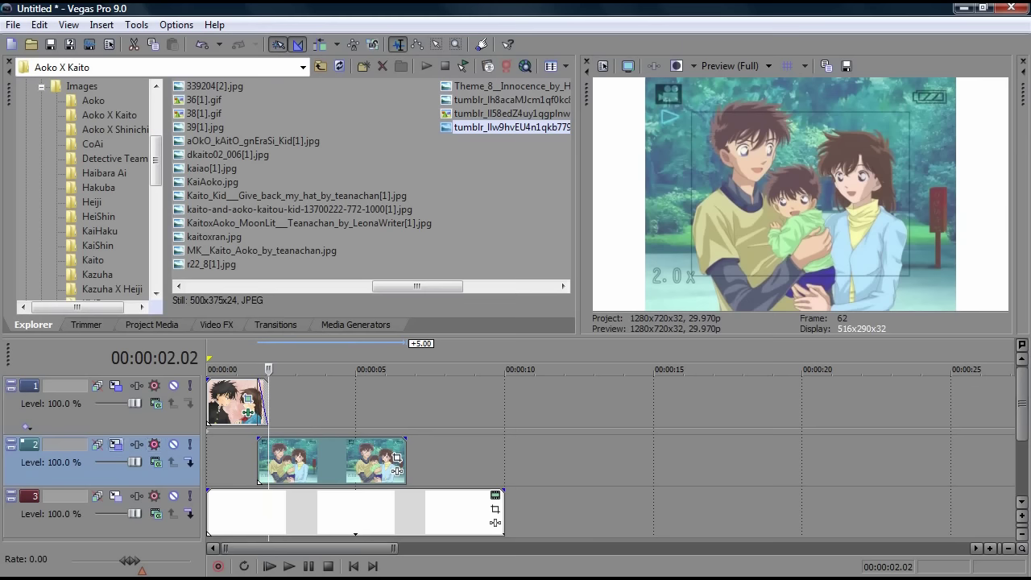
left_click(396, 457)
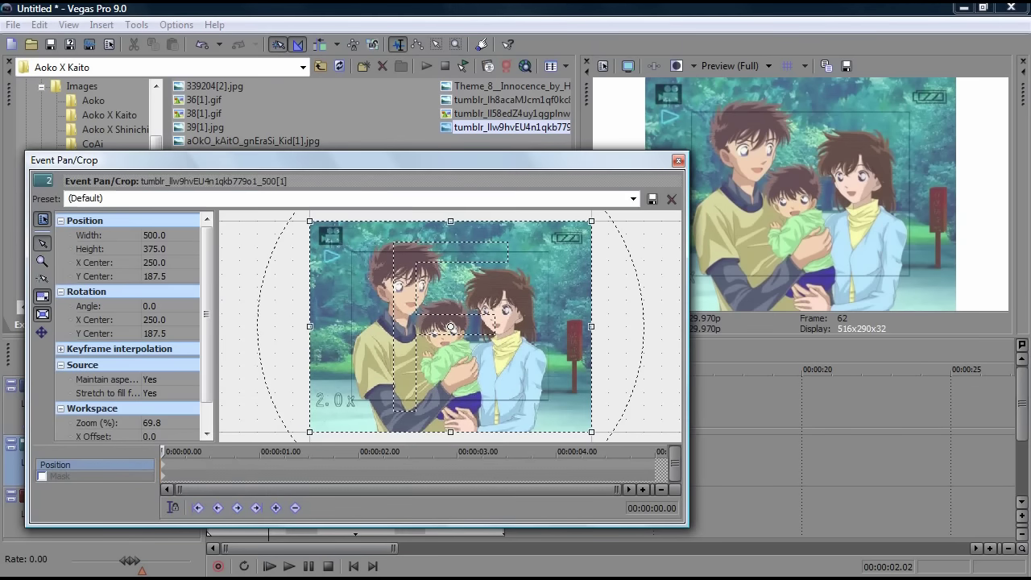
left_click(634, 199)
left_click(347, 244)
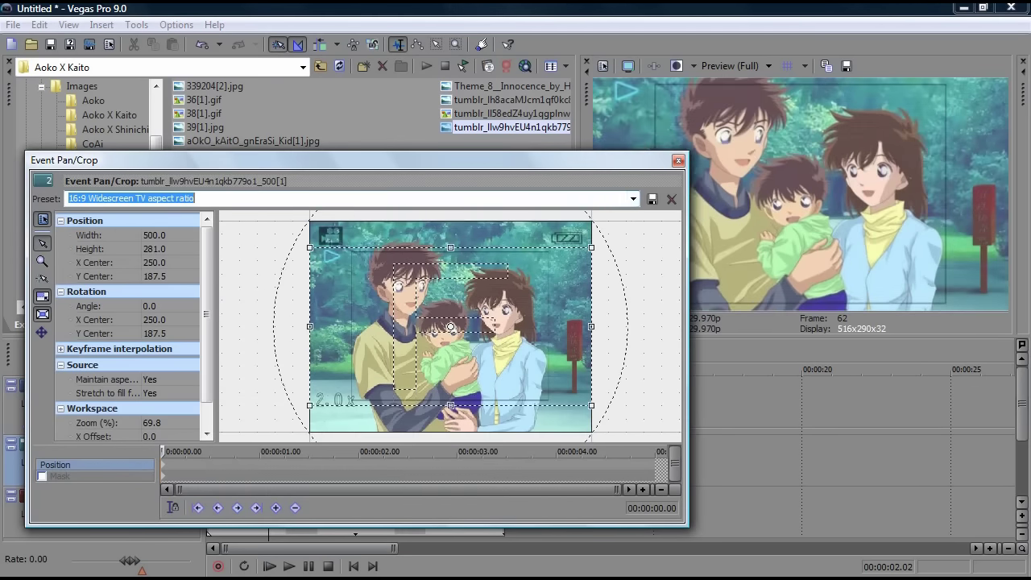
left_click(678, 160)
Rotate track 2 in Track Motion to about 17.8 degrees and enlarge its frame to fill more of the preview
left_click(117, 444)
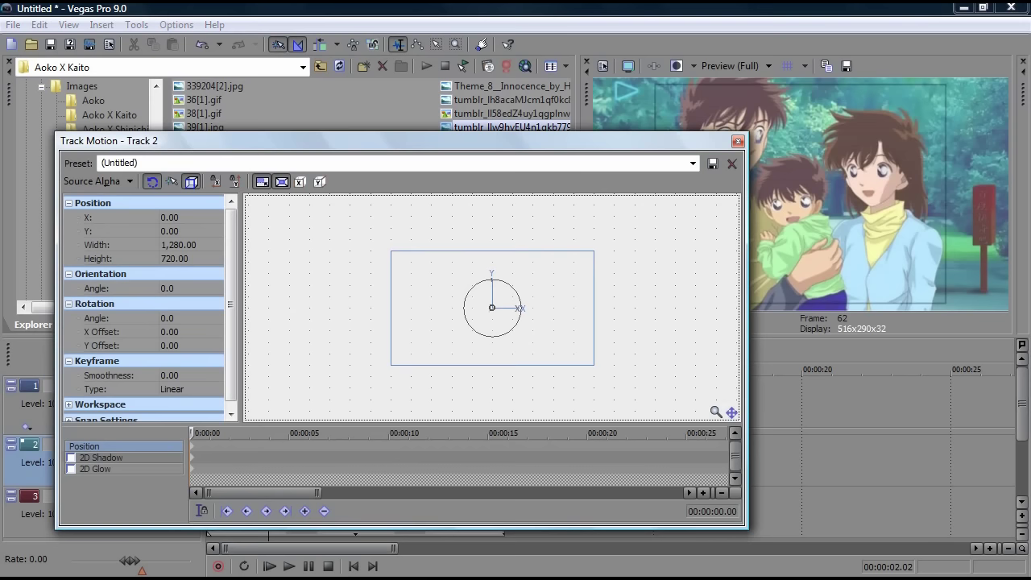
left_click_drag(521, 308, 520, 318)
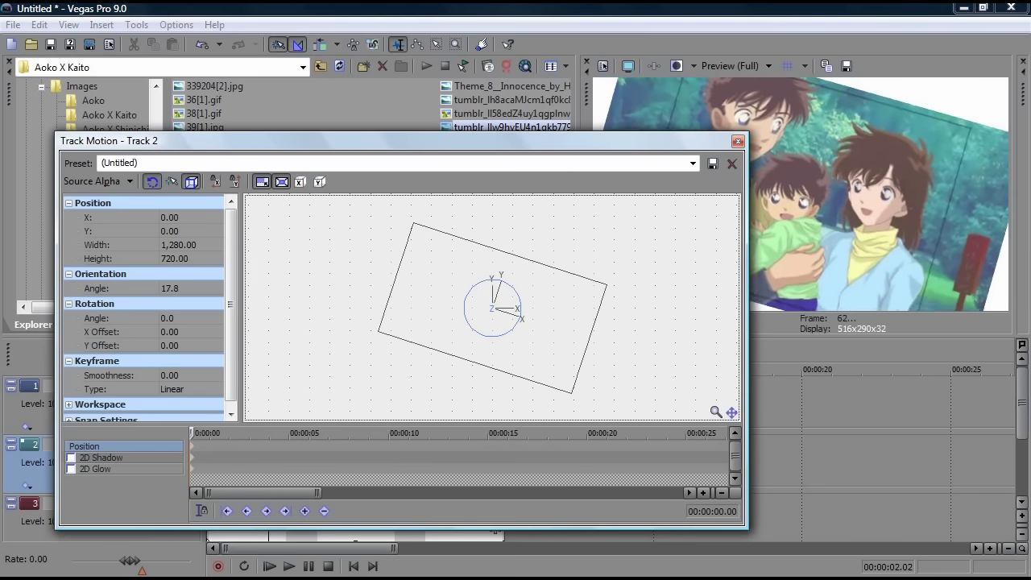
left_click_drag(572, 392, 585, 408)
left_click(737, 141)
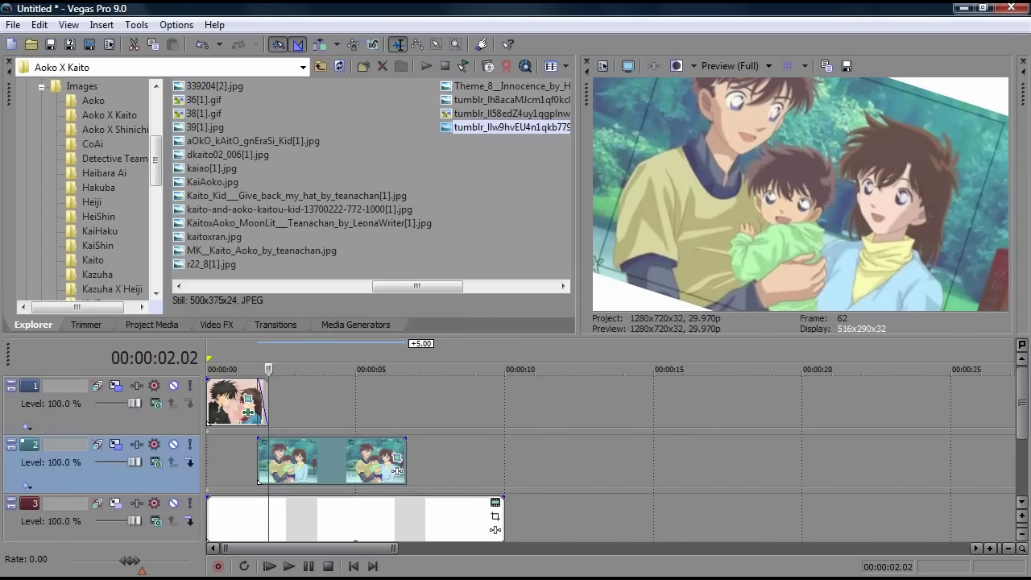
Rotate the pan/crop frame of the track 2 image to an angle of about 15.5 degrees
left_click(397, 457)
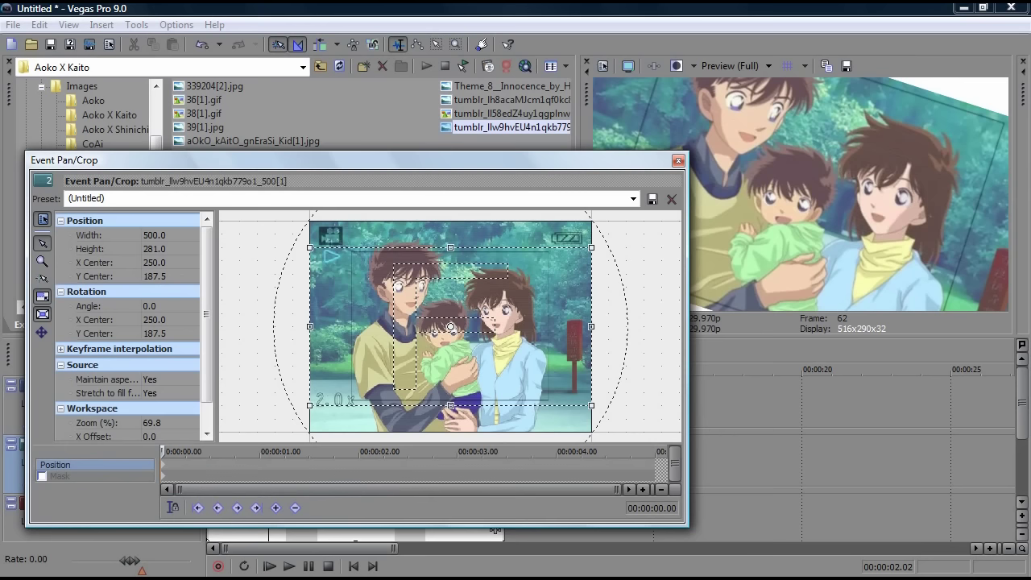
left_click_drag(610, 326, 597, 367)
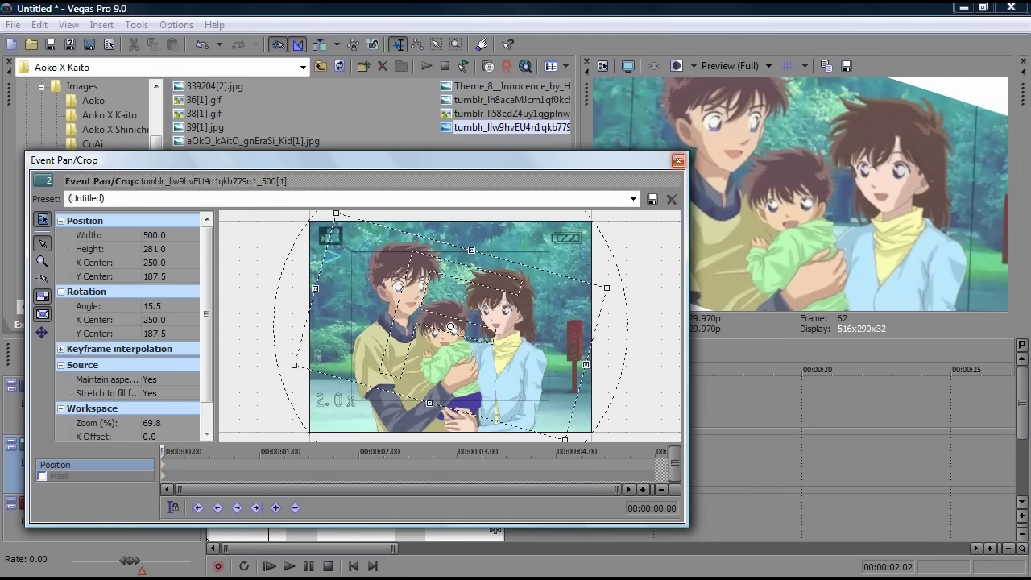
left_click(679, 160)
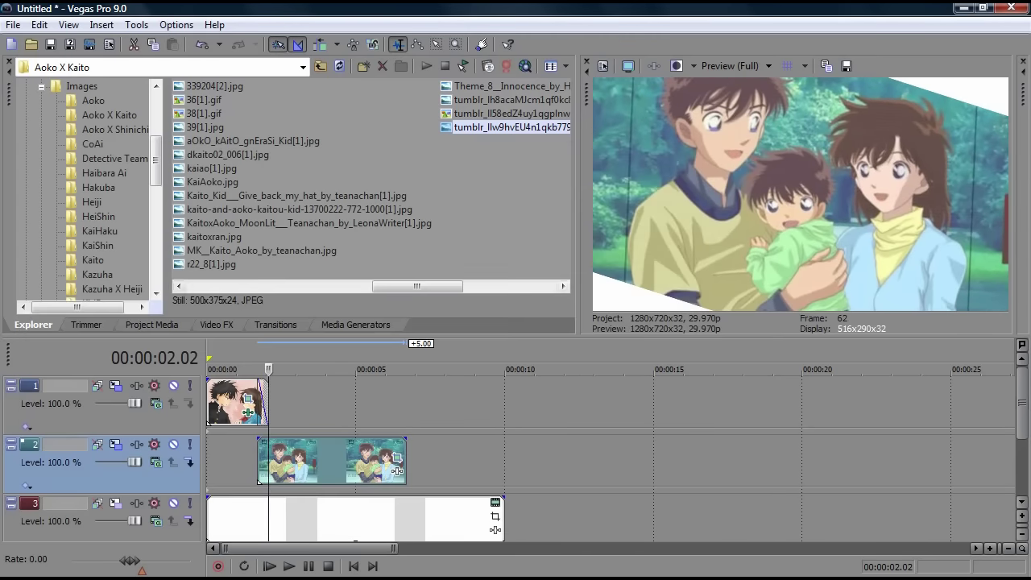
Apply the Cookie Cutter preset Square, Center, White Border to the track 2 image and set its border to 0.03
left_click(216, 324)
left_click_drag(387, 113, 332, 460)
left_click(402, 359)
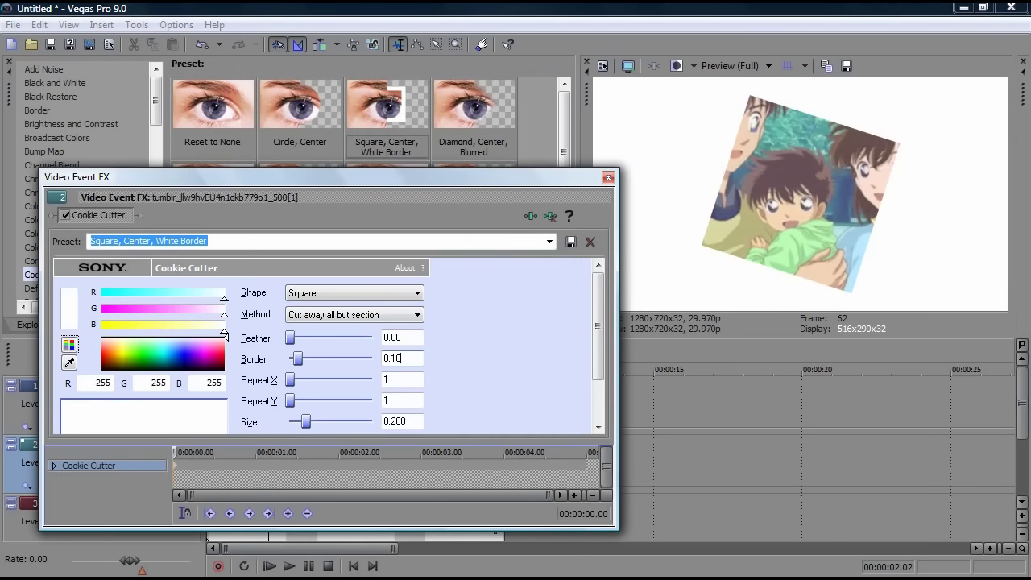
type("3")
Give the track 2 cutout a light cyan border (RGB 182, 255, 254), with Repeat X at 10 and size at 0.450
left_click_drag(123, 348, 163, 341)
left_click_drag(290, 380, 372, 379)
left_click_drag(598, 326, 597, 367)
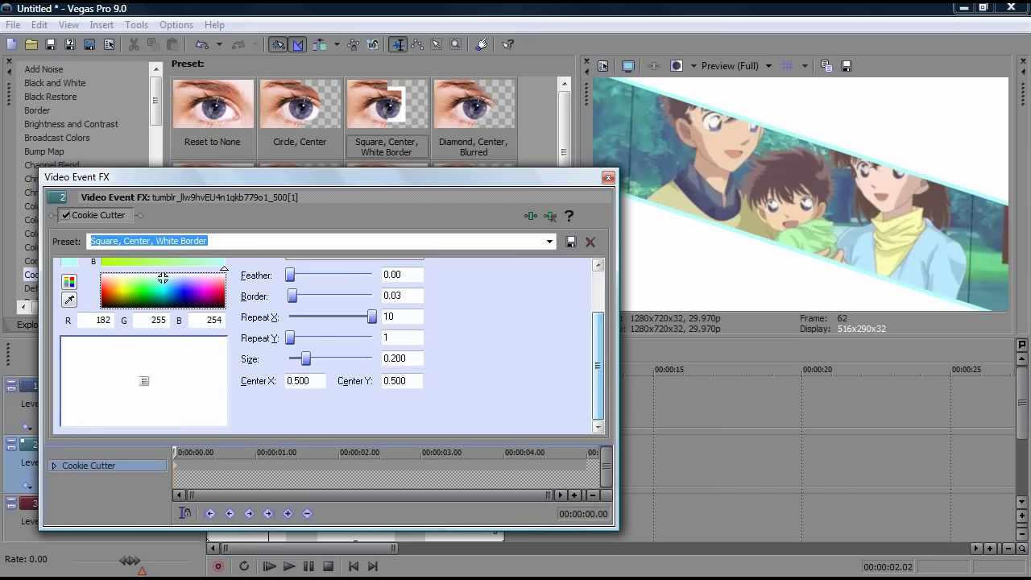
left_click_drag(306, 358, 326, 359)
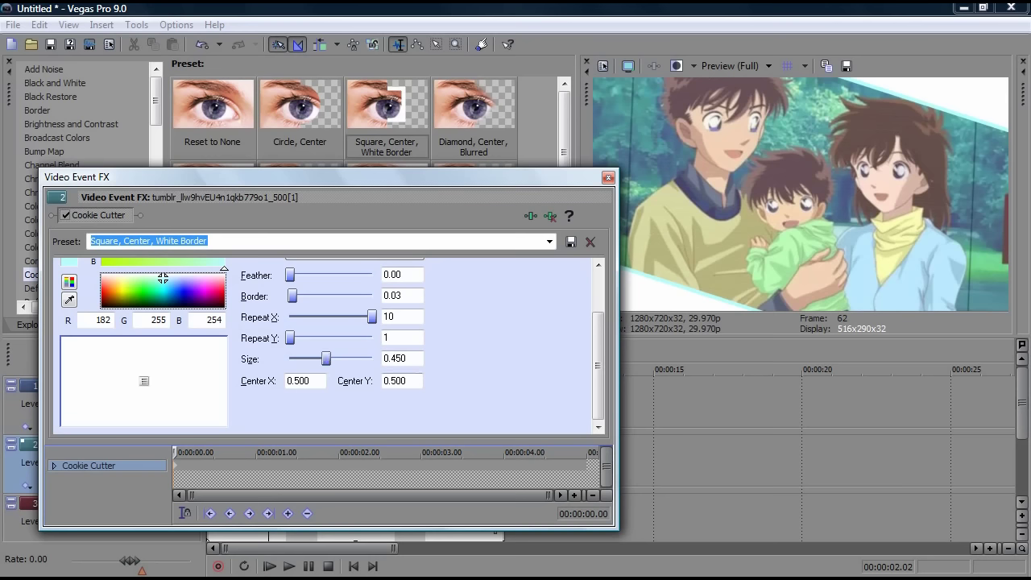
Animate the track 2 Cookie Cutter size from 0.000 at the event start to 0.450 at 00:00:00.04
left_click_drag(174, 453, 190, 453)
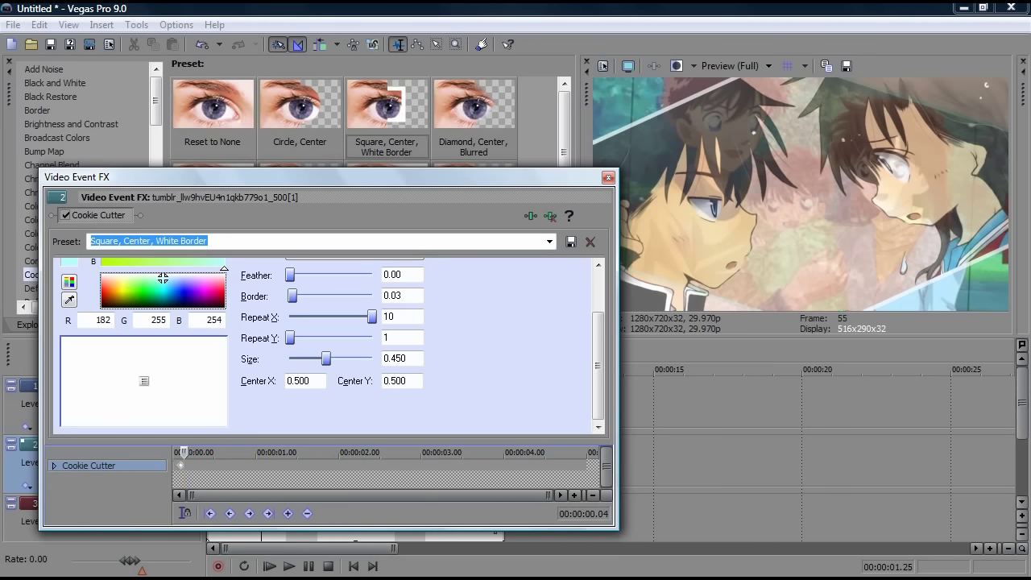
scroll(387, 471, "up", 5)
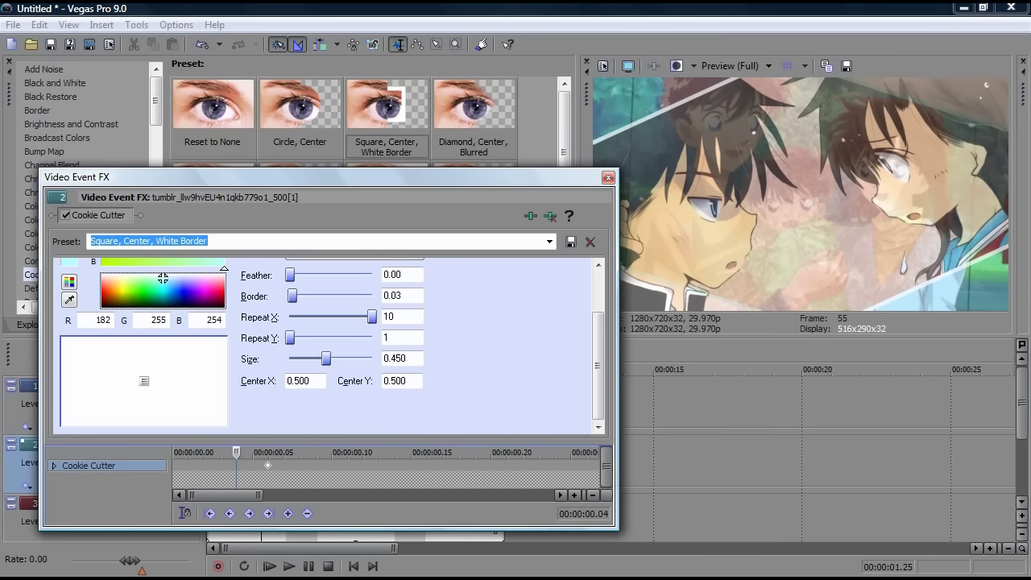
left_click_drag(269, 465, 174, 453)
left_click_drag(326, 359, 290, 358)
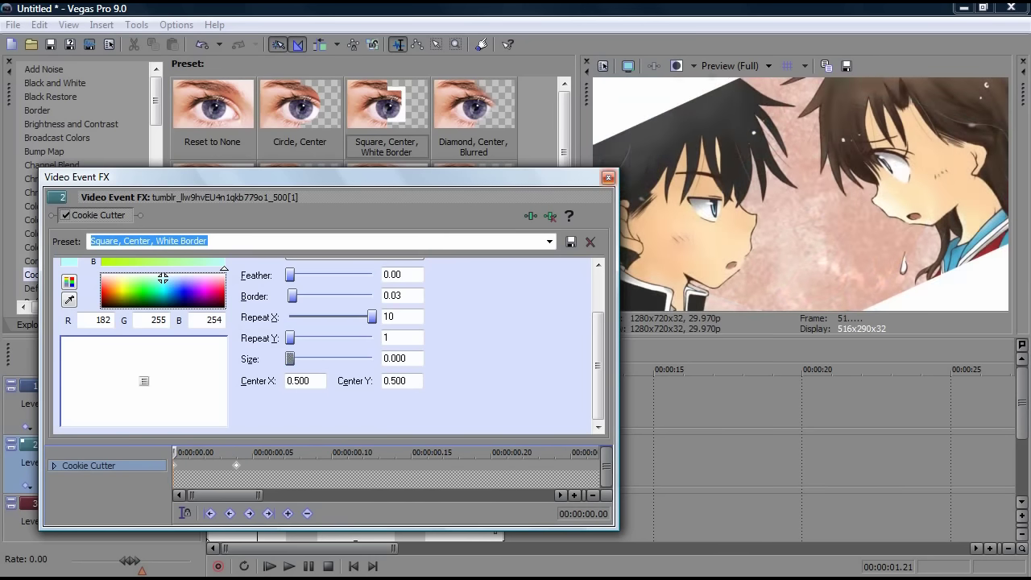
left_click(609, 178)
Recolour the first Cookie Cutter keyframe of the track 1 image to light orange (RGB 255, 210, 121)
left_click(248, 413)
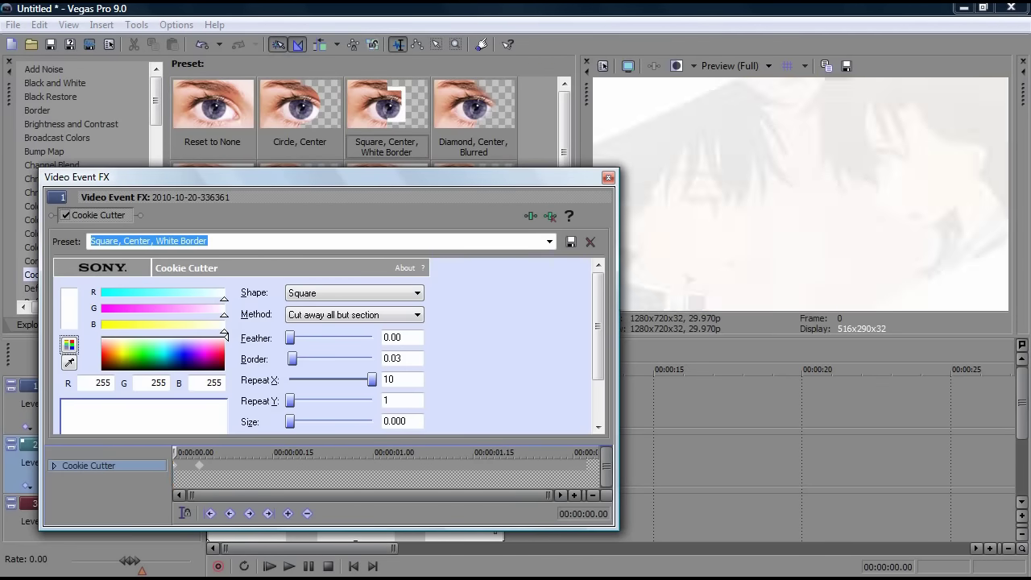
left_click(187, 344)
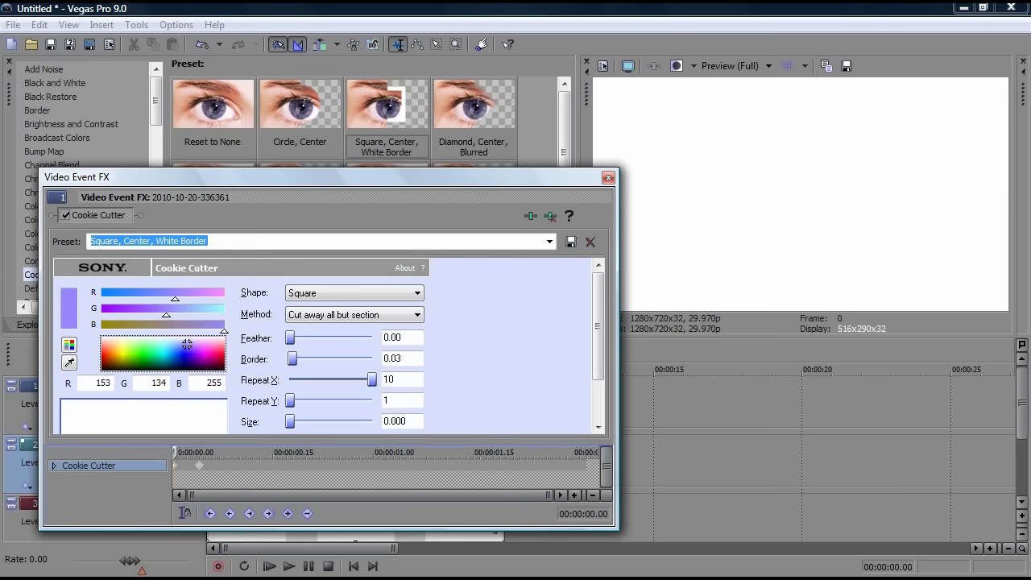
left_click_drag(187, 344, 115, 345)
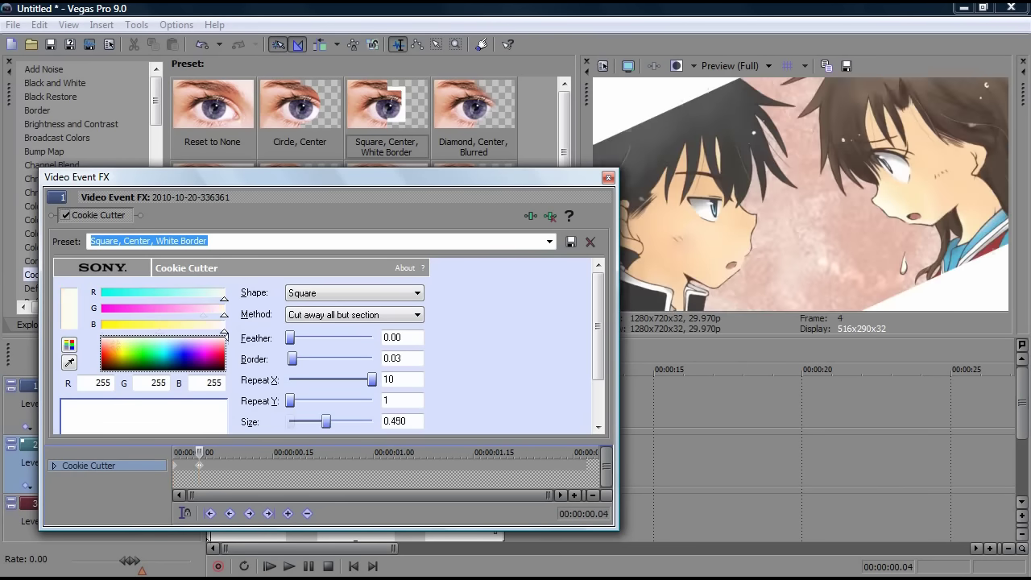
Replace the track 1 Cookie Cutter keyframe at 00:00:00.04 with an orange-bordered one at a size of about 0.4
right_click(203, 282)
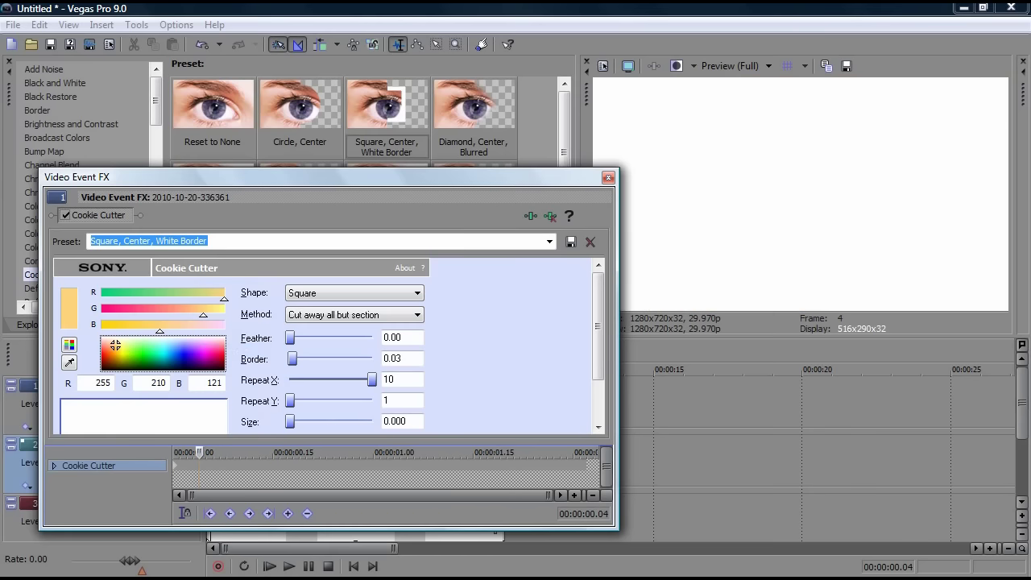
left_click_drag(290, 421, 310, 421)
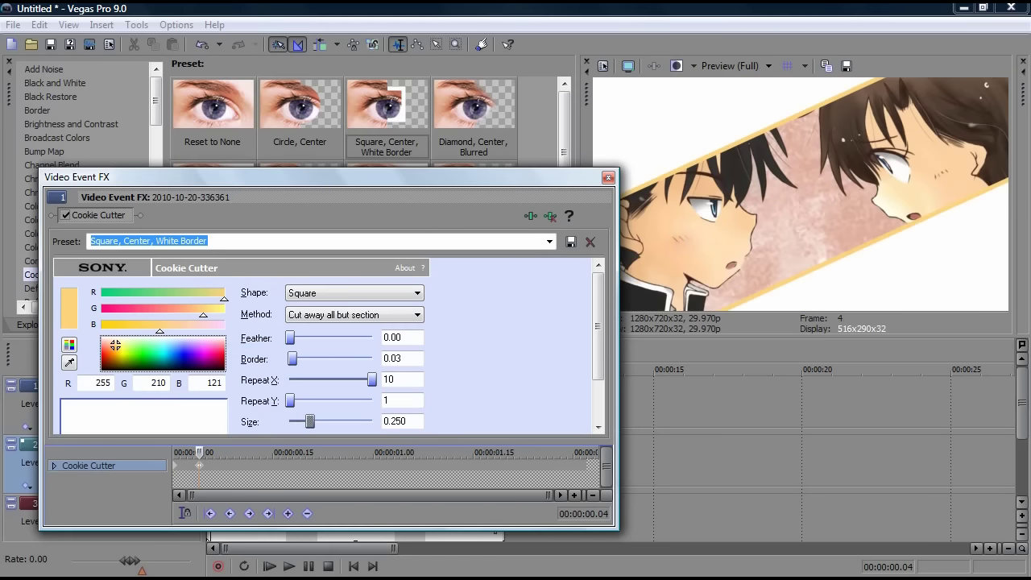
left_click_drag(310, 421, 322, 422)
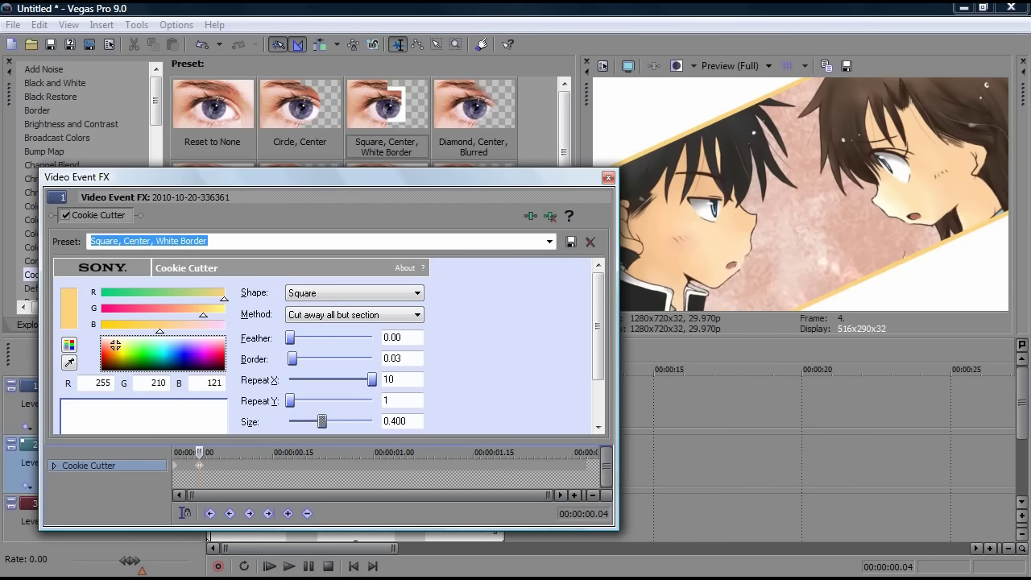
left_click(608, 177)
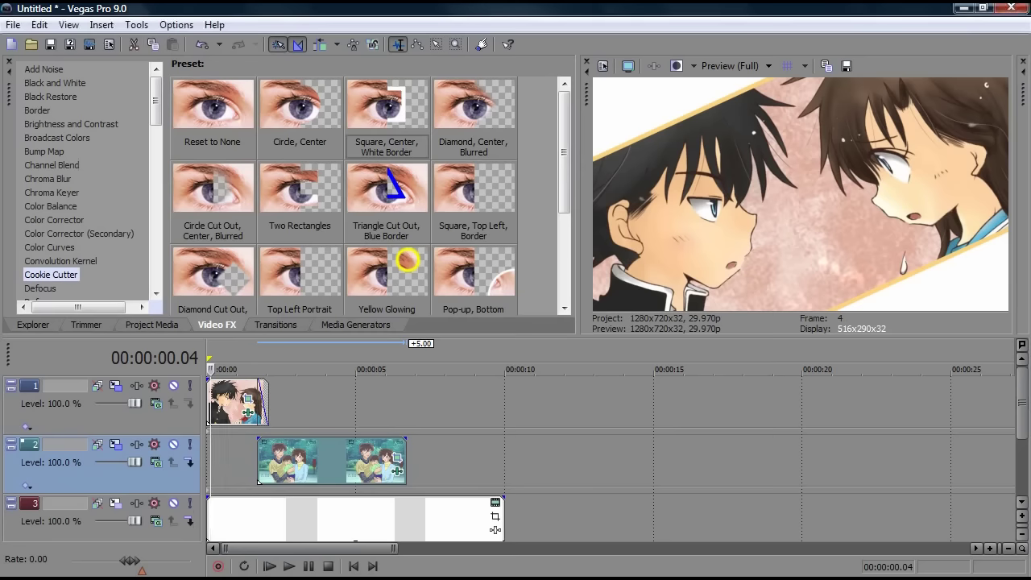
Play the slideshow from the beginning to check the animated cutouts and coloured borders
left_click(354, 566)
left_click(289, 566)
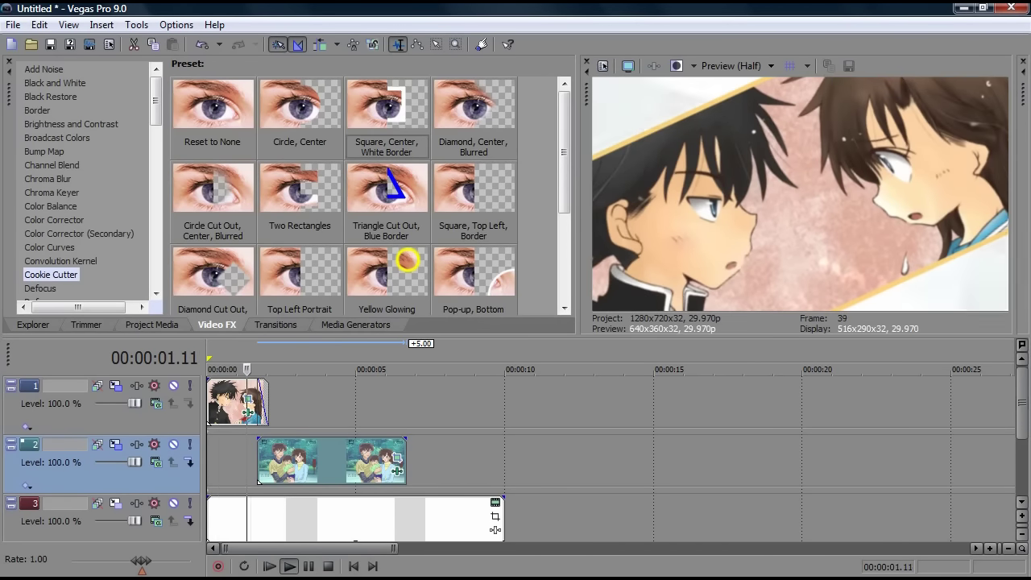